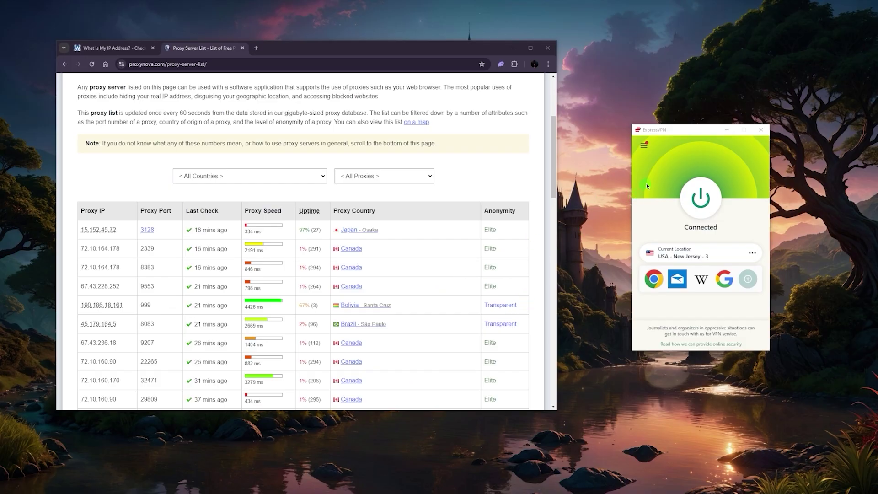
# Minimize the Surfshark and NordVPN windows, leaving ExpressVPN connected to New Jersey.
pyautogui.moveTo(353, 493)
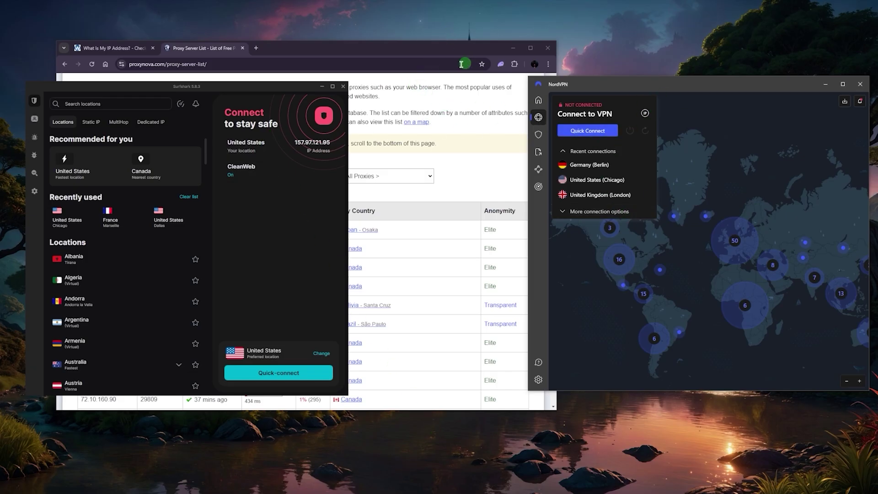
pyautogui.click(323, 88)
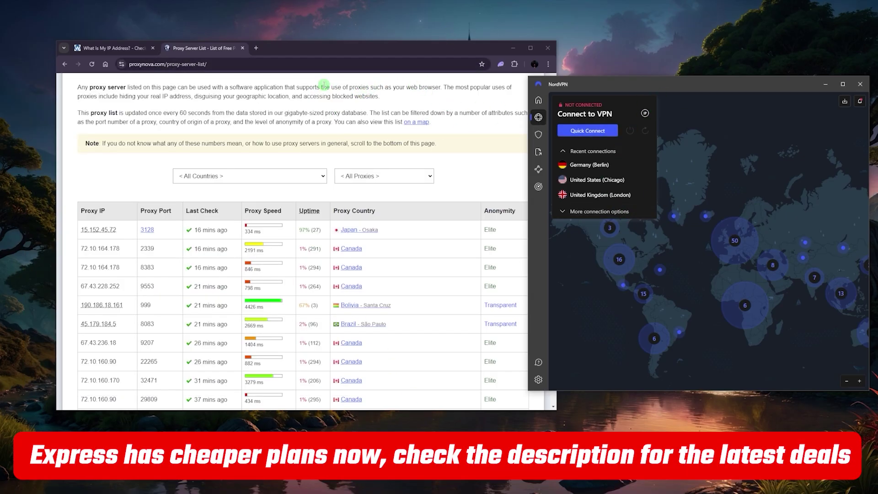
pyautogui.click(825, 84)
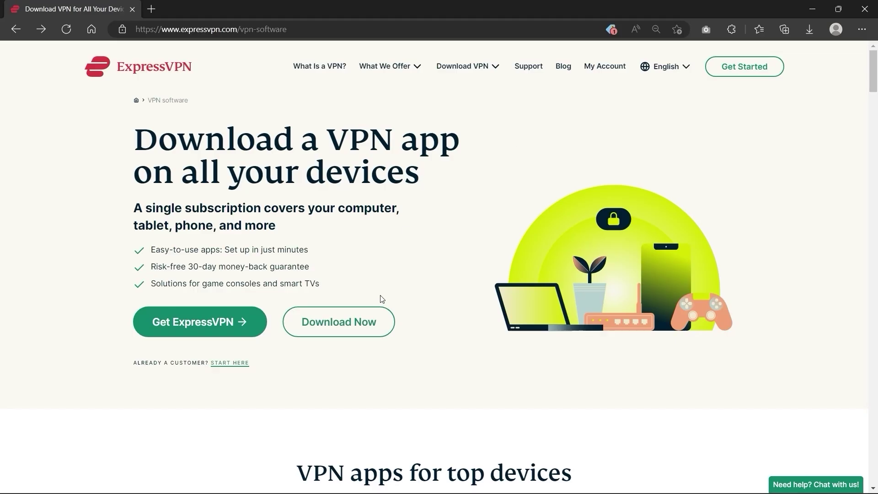
# Download the Windows installer, switch ExpressVPN to Canada - Toronto, and return to the IP checker.
pyautogui.click(355, 319)
pyautogui.click(594, 352)
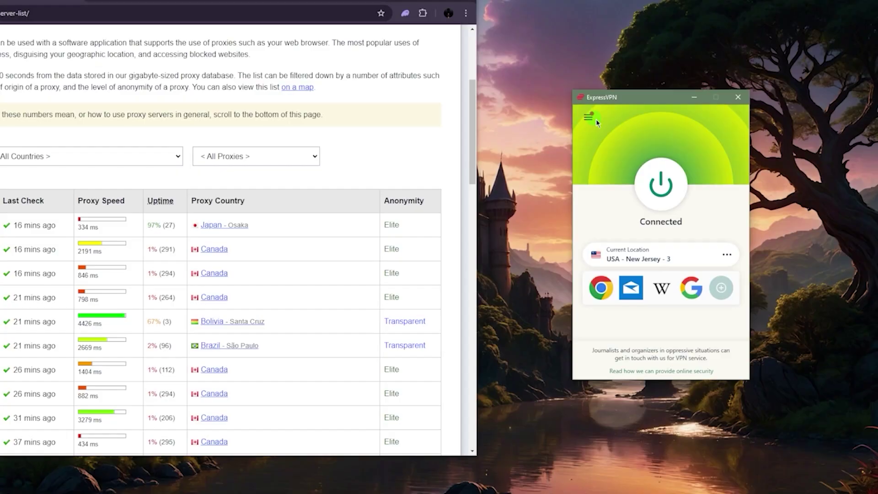
pyautogui.click(644, 146)
pyautogui.click(661, 157)
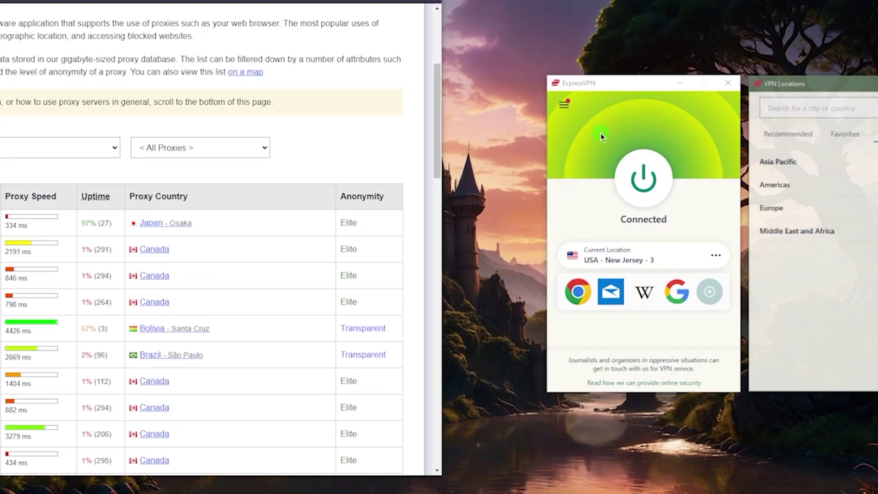
pyautogui.moveTo(775, 87); pyautogui.dragTo(447, 75)
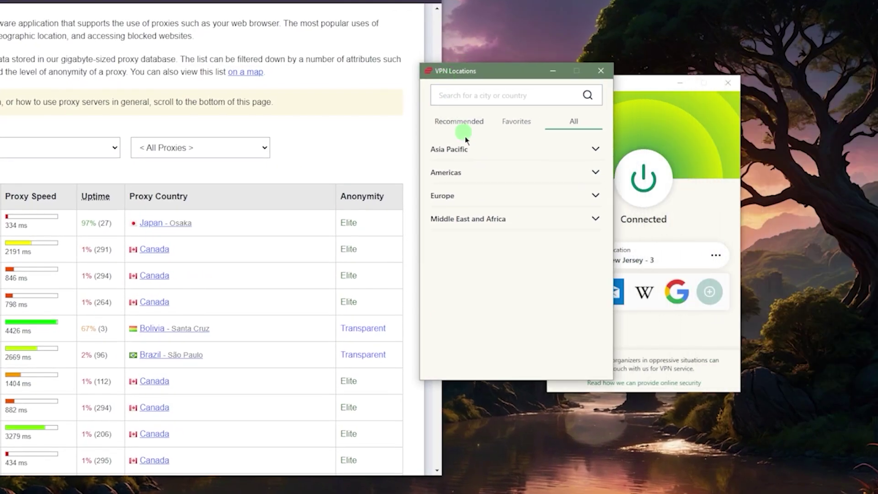
pyautogui.click(596, 172)
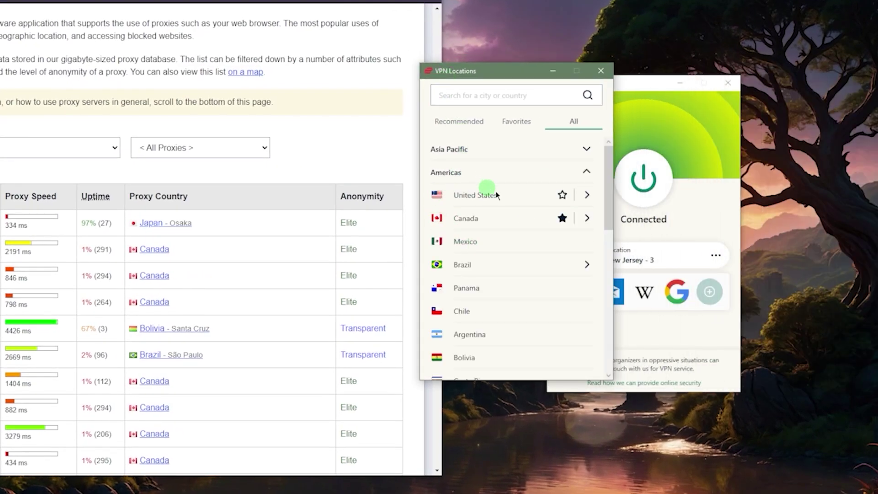
pyautogui.click(463, 218)
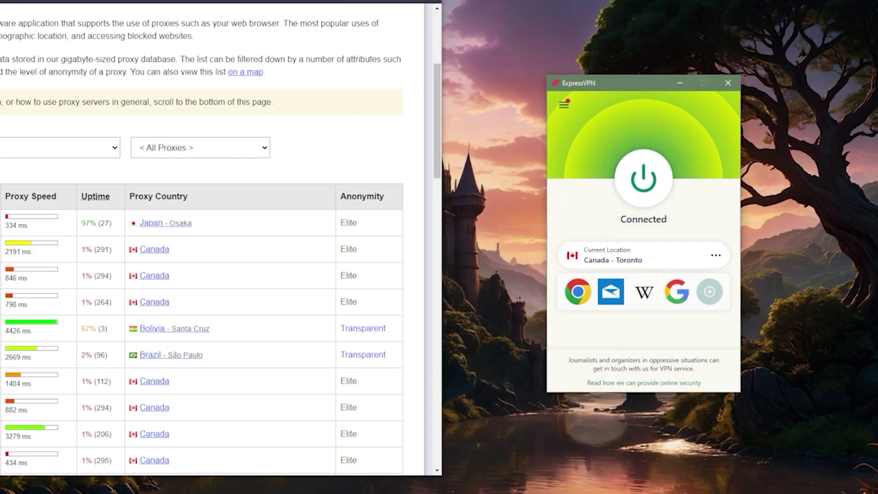
pyautogui.hotkey('ctrl', 'shift', 'Tab')
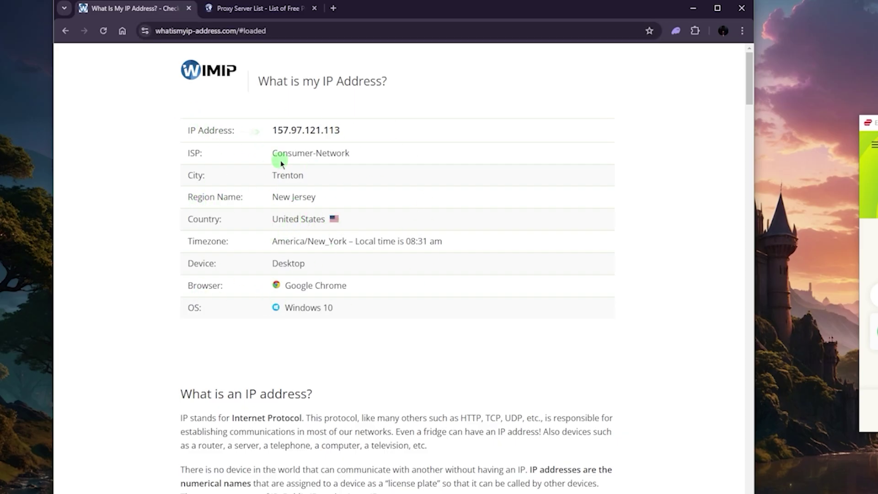
# Reload the IP checker to confirm 136.144.17.49 in Toronto, then view the proxy list.
pyautogui.moveTo(265, 165); pyautogui.dragTo(320, 202)
pyautogui.click(103, 31)
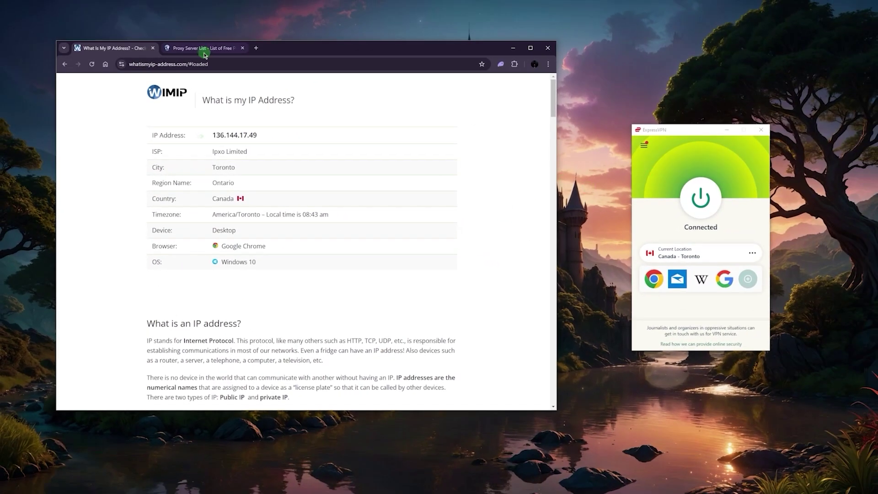
pyautogui.click(204, 56)
pyautogui.scroll(5, 182, 228)
pyautogui.scroll(-3, 182, 229)
pyautogui.scroll(2, 178, 238)
pyautogui.scroll(1, 179, 239)
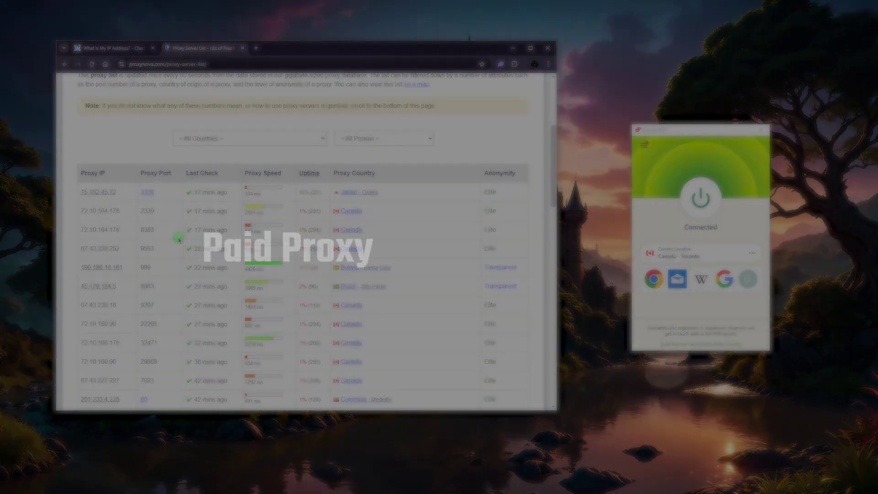
pyautogui.scroll(-1, 178, 239)
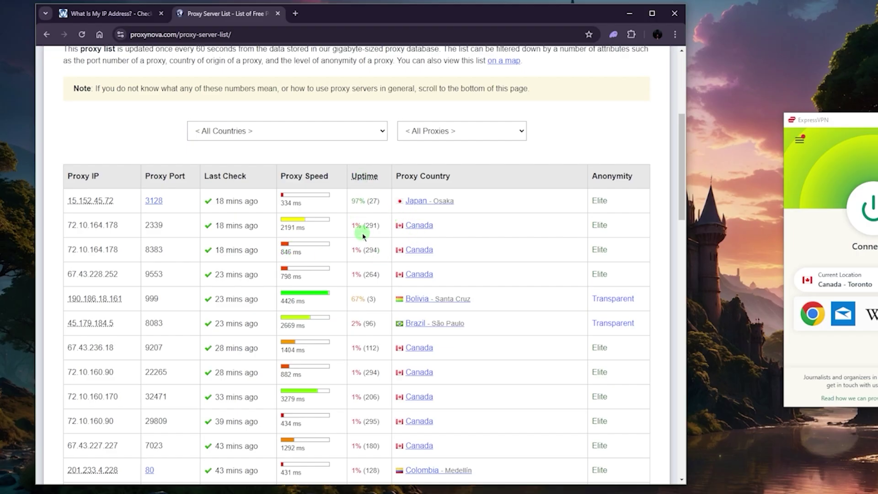
pyautogui.scroll(-3, 353, 307)
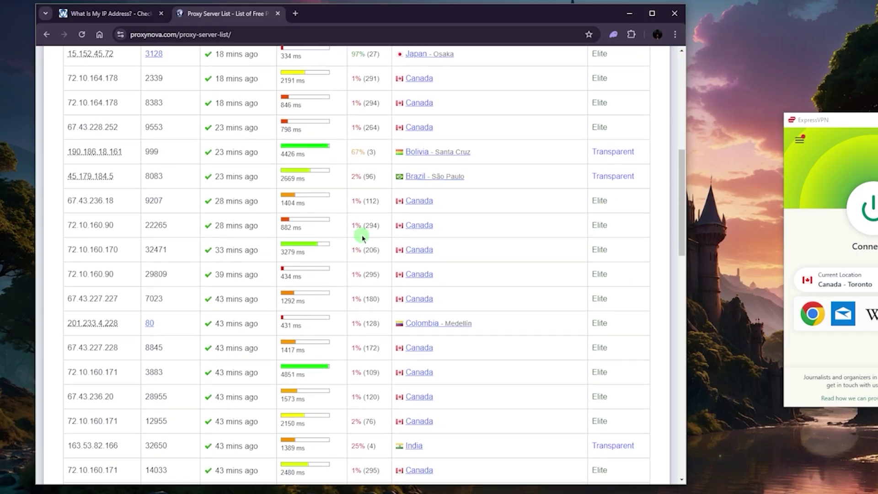
pyautogui.scroll(-4, 365, 261)
pyautogui.scroll(4, 367, 308)
pyautogui.scroll(-2, 368, 320)
pyautogui.scroll(4, 368, 307)
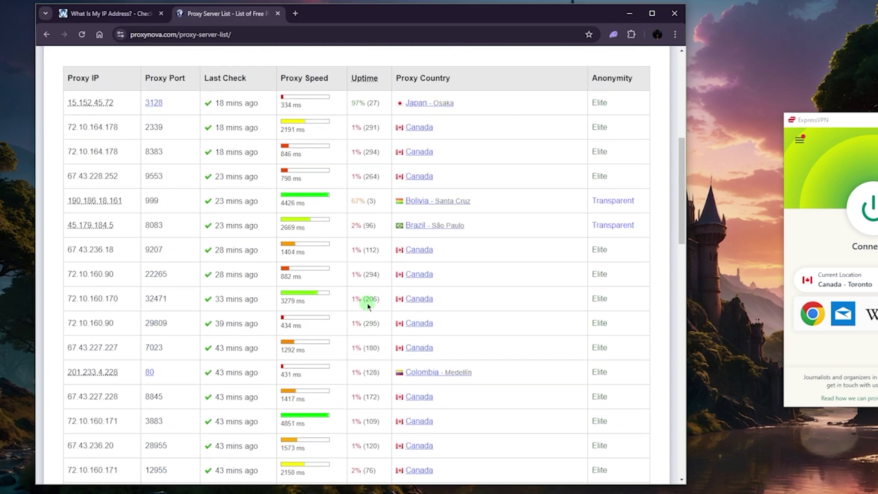
pyautogui.scroll(1, 368, 307)
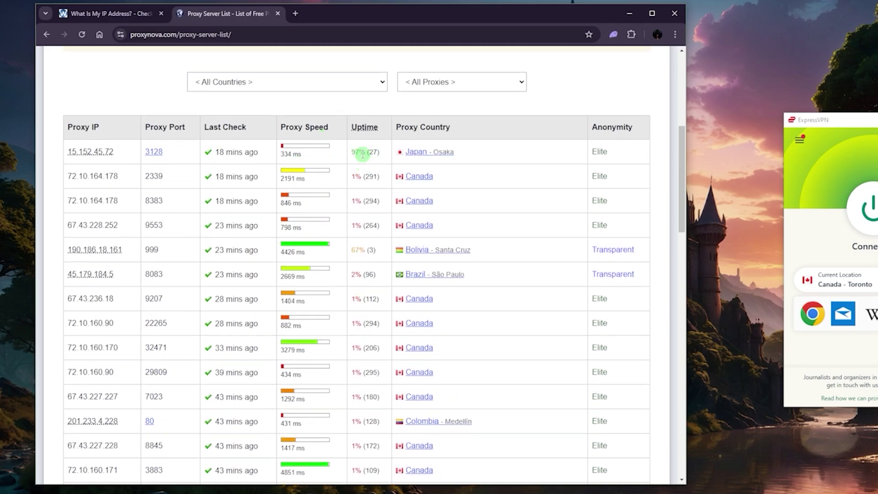
pyautogui.scroll(-3, 385, 309)
pyautogui.scroll(-4, 386, 309)
pyautogui.scroll(8, 398, 321)
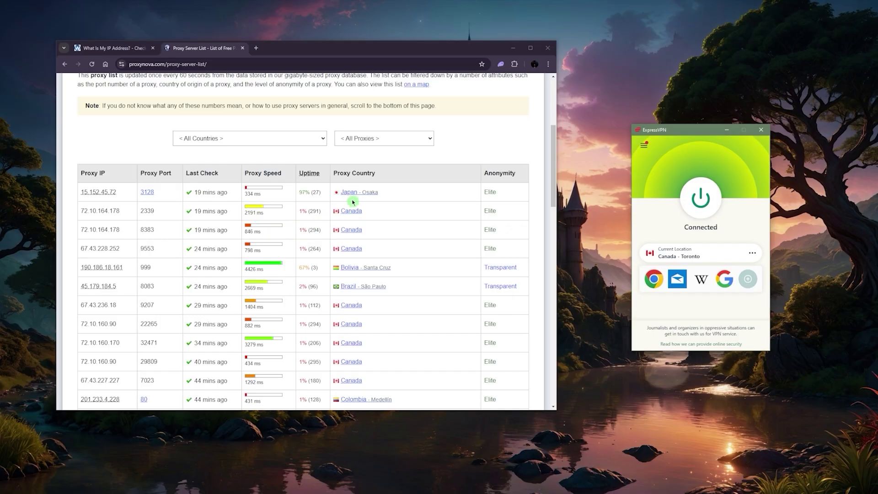
# Turn on 'Use a proxy server' in Windows Proxy settings, then close Settings.
pyautogui.press('super+s')
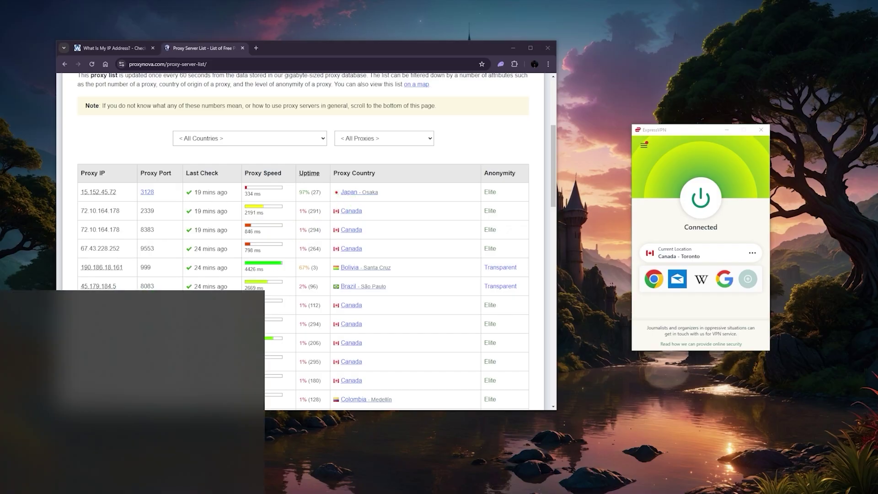
pyautogui.write('pr')
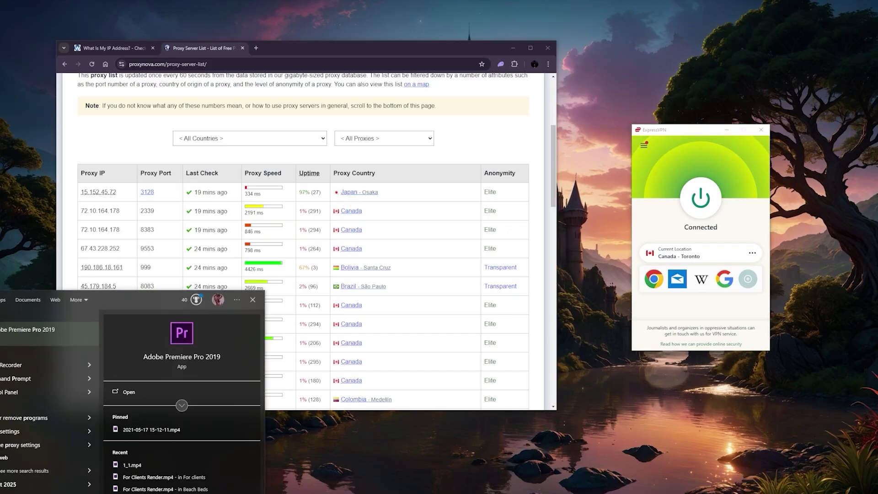
pyautogui.write('oxy')
pyautogui.press('Return')
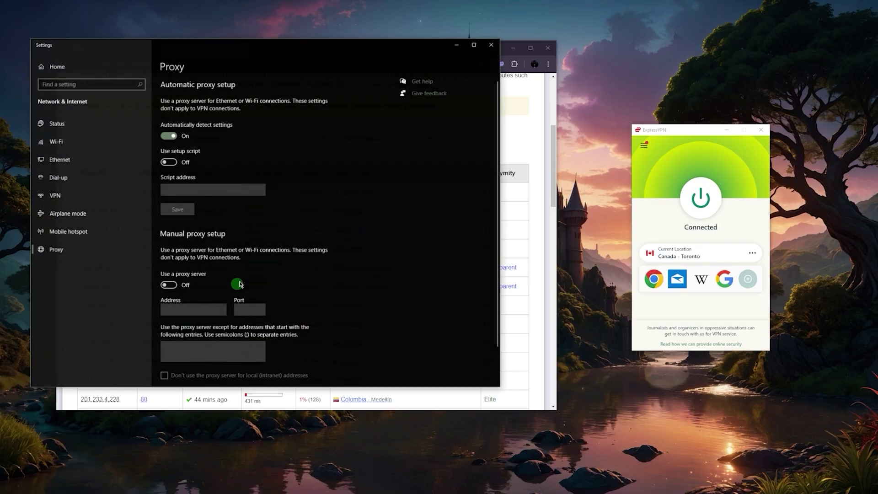
pyautogui.moveTo(263, 50); pyautogui.dragTo(370, 52)
pyautogui.click(278, 288)
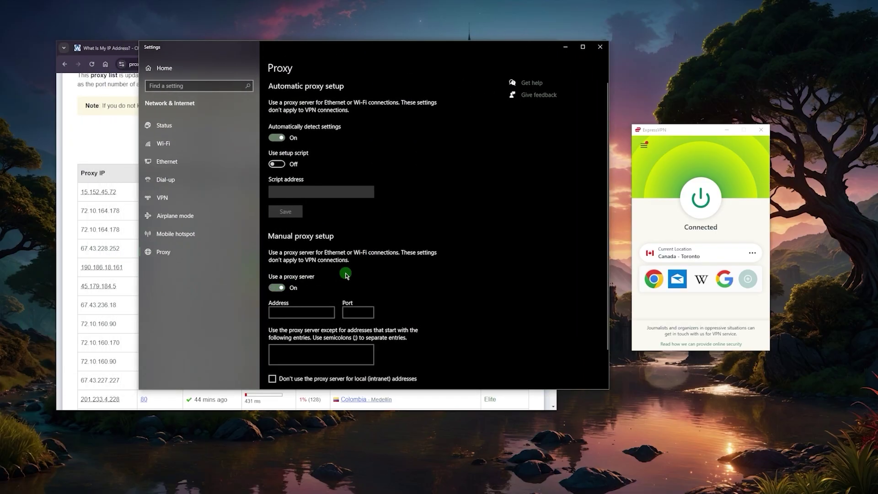
pyautogui.scroll(-1, 345, 273)
pyautogui.moveTo(323, 54); pyautogui.dragTo(562, 56)
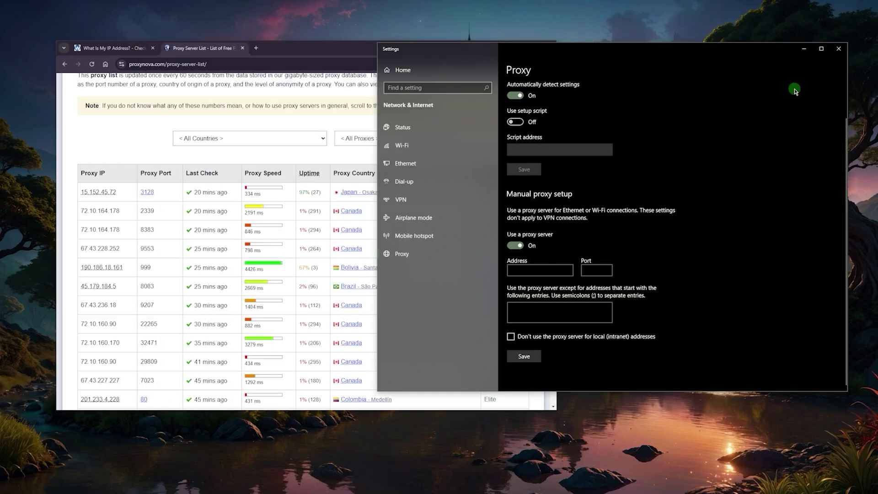
pyautogui.click(838, 49)
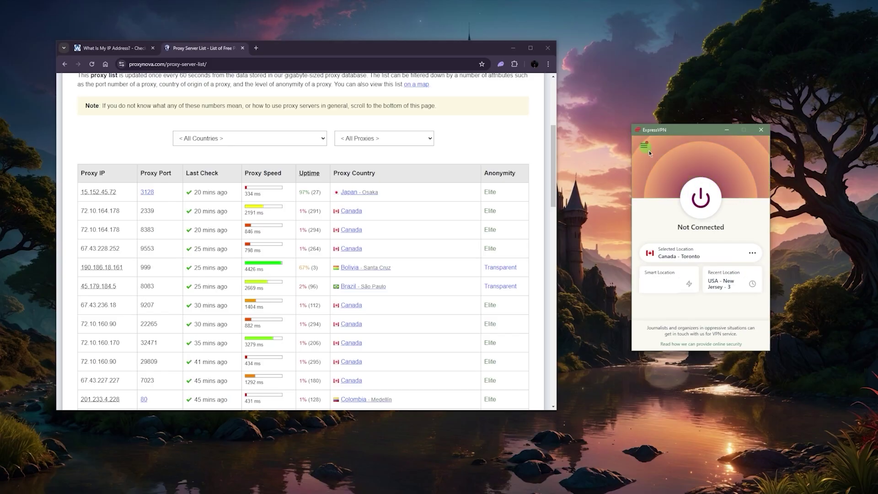
# Reconnect ExpressVPN to USA - New Jersey - 3 from the VPN locations list.
pyautogui.click(646, 147)
pyautogui.click(668, 154)
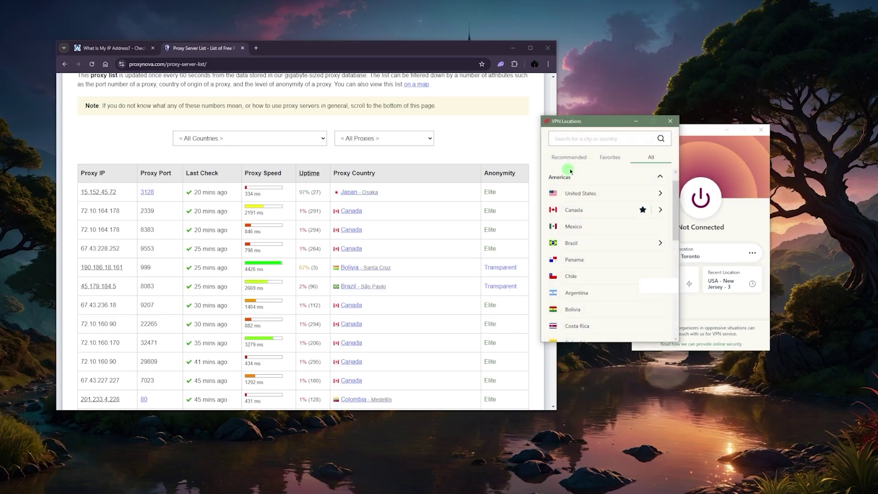
pyautogui.click(590, 193)
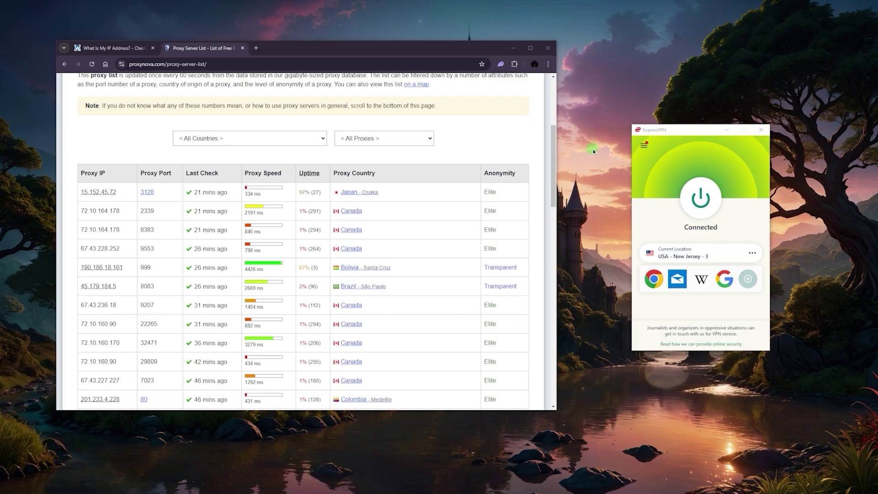
# Bring up the What Is My IP Address tab, still showing 136.144.17.49 in Toronto.
pyautogui.click(115, 47)
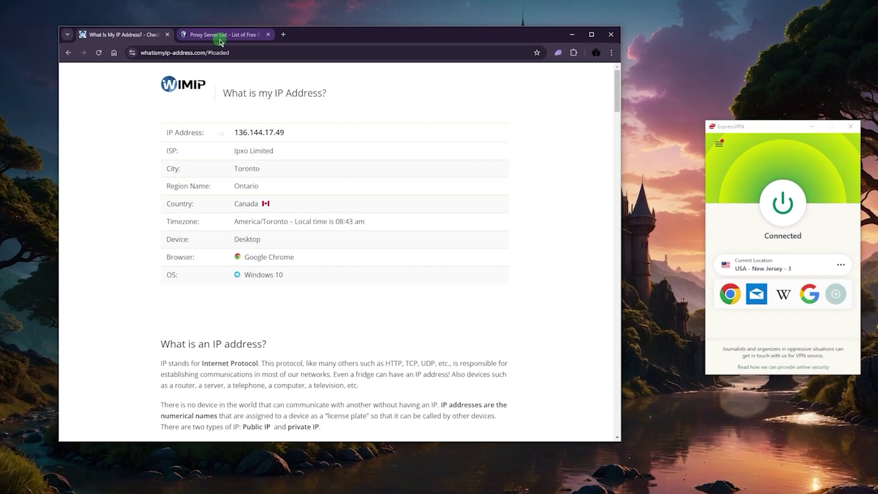
# Return to the proxynova free Proxy Server List tab.
pyautogui.click(201, 47)
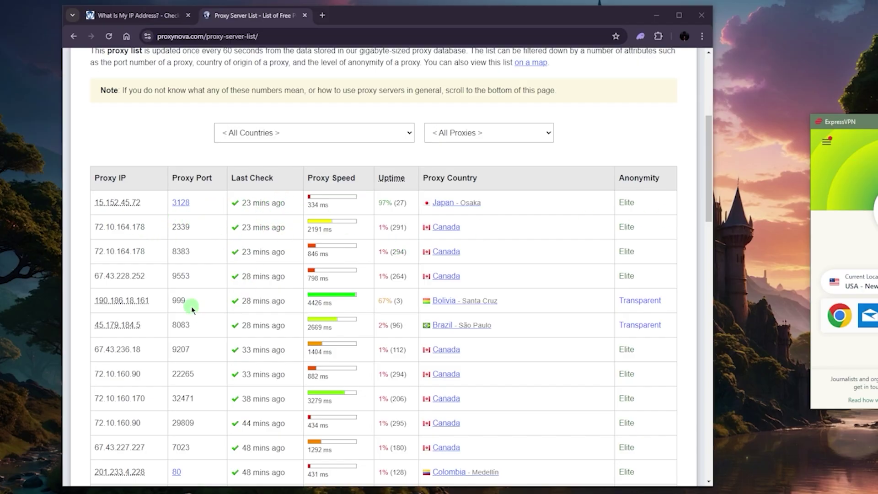
pyautogui.moveTo(156, 315)
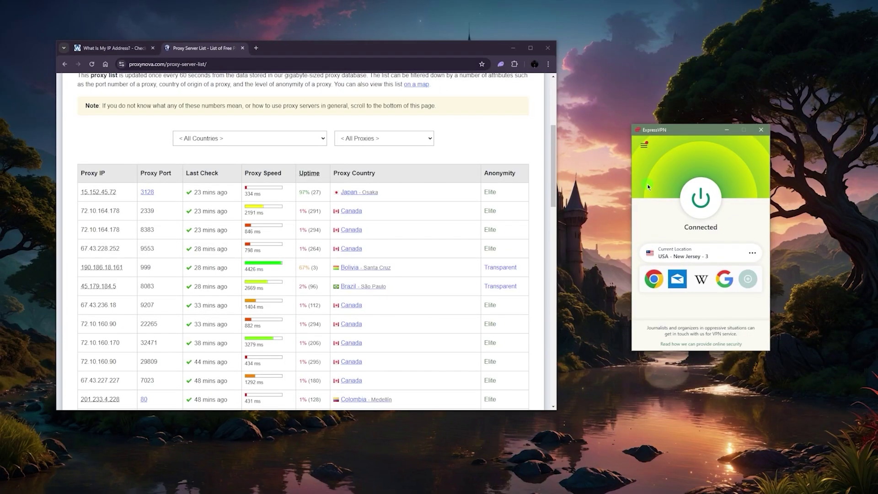
# Review ExpressVPN's protocol options and cancel without changes.
pyautogui.click(645, 146)
pyautogui.click(654, 186)
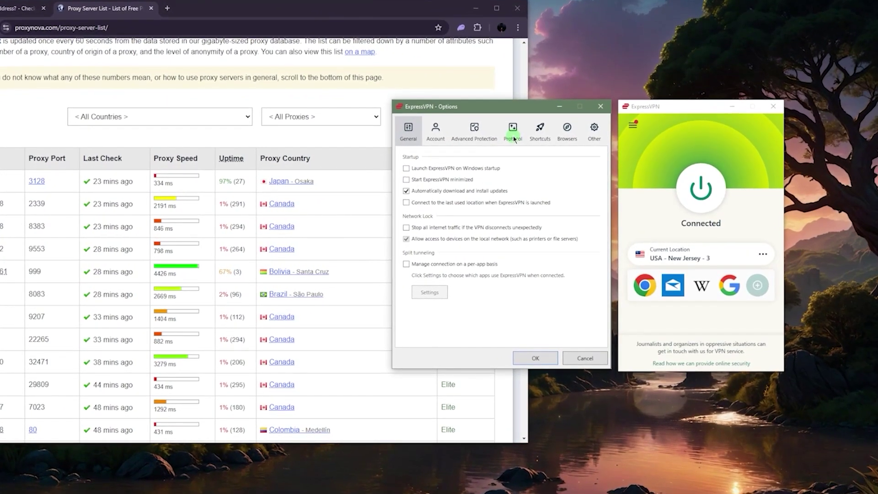
pyautogui.click(514, 138)
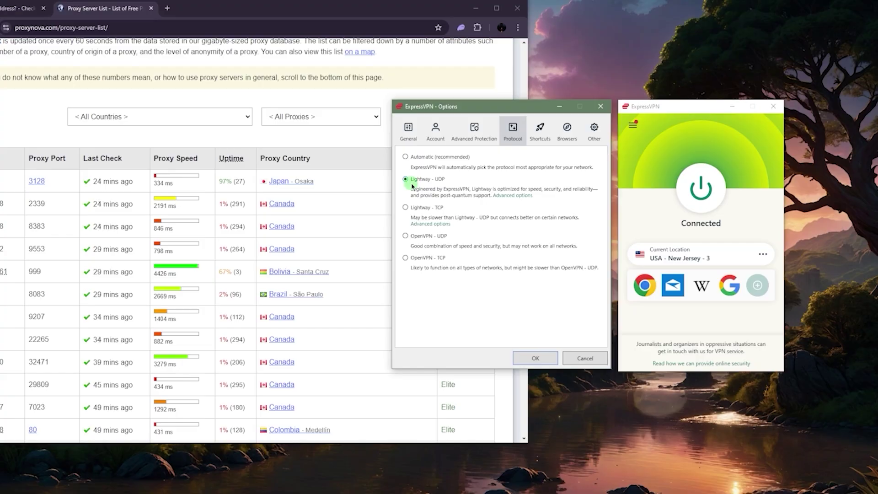
pyautogui.click(535, 358)
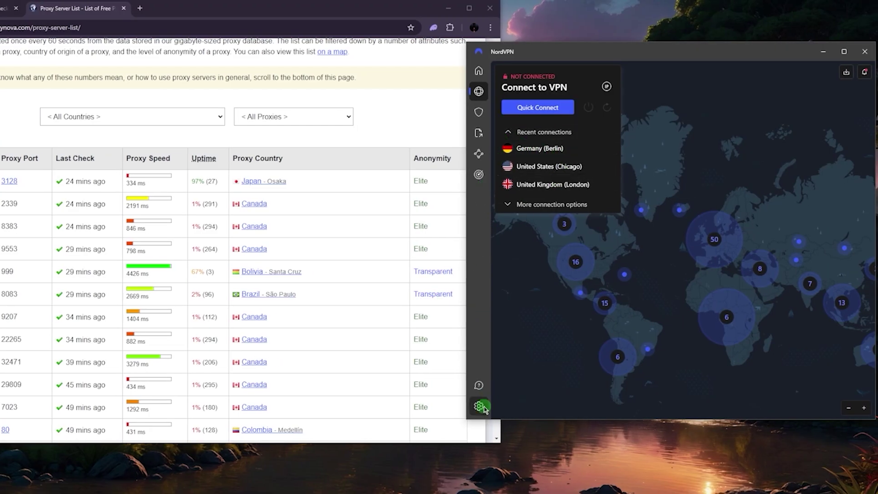
# Review NordVPN's connection protocol list, keeping NordLynx, and return to the map.
pyautogui.click(482, 406)
pyautogui.click(533, 169)
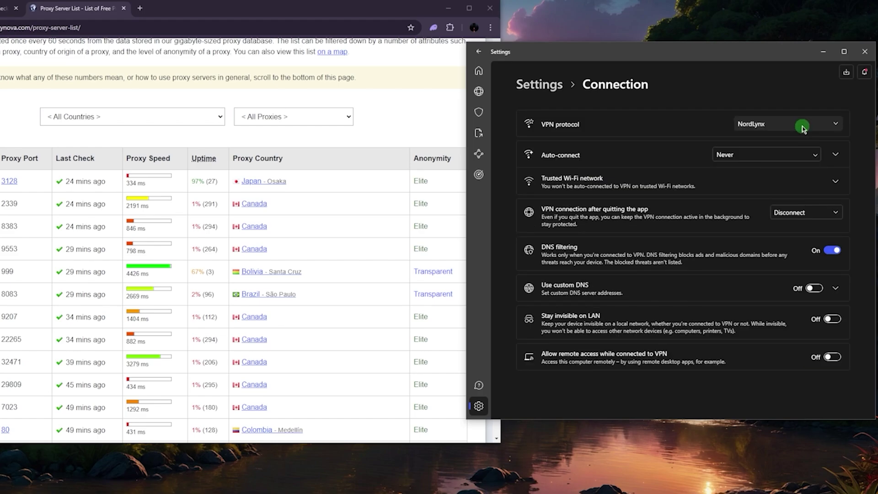
pyautogui.click(800, 124)
pyautogui.click(478, 93)
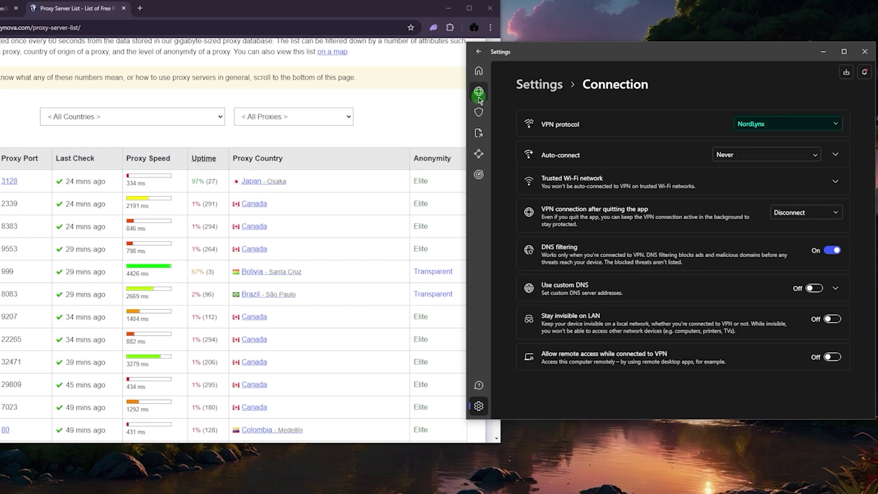
pyautogui.click(256, 471)
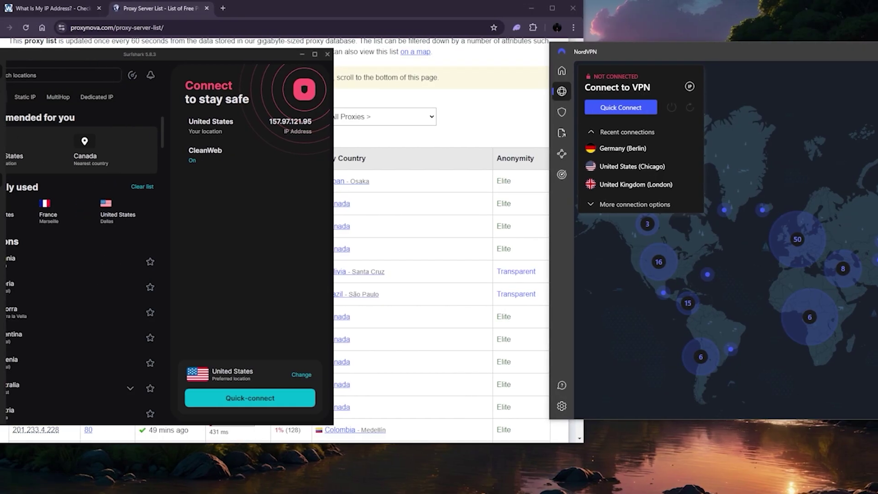
# Review Surfshark's VPN protocol options, leaving them unchanged.
pyautogui.click(15, 180)
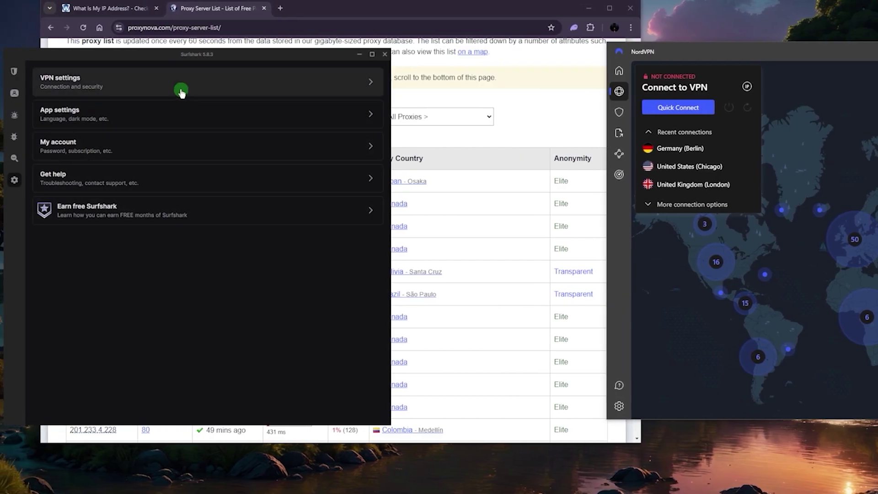
pyautogui.click(114, 98)
pyautogui.scroll(-1, 108, 329)
pyautogui.click(128, 306)
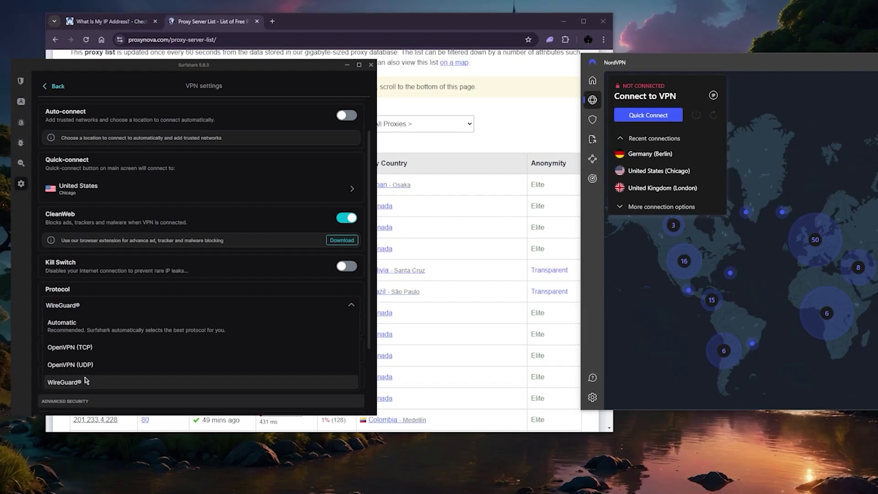
pyautogui.click(129, 331)
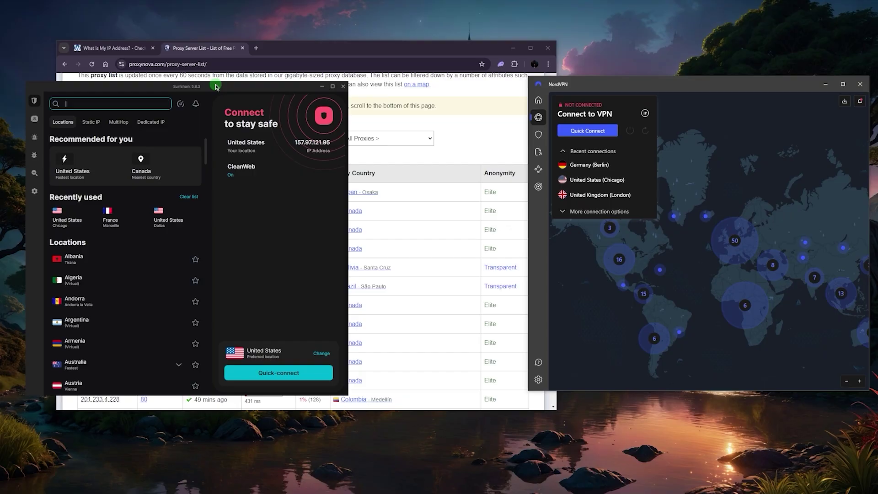
# Arrange Surfshark at left and ExpressVPN between Surfshark and NordVPN.
pyautogui.moveTo(216, 87); pyautogui.dragTo(200, 86)
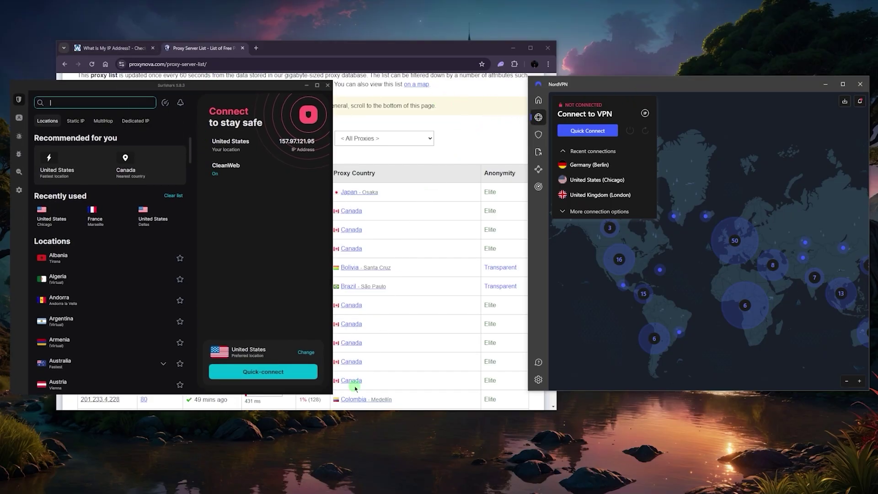
pyautogui.moveTo(672, 129); pyautogui.dragTo(417, 131)
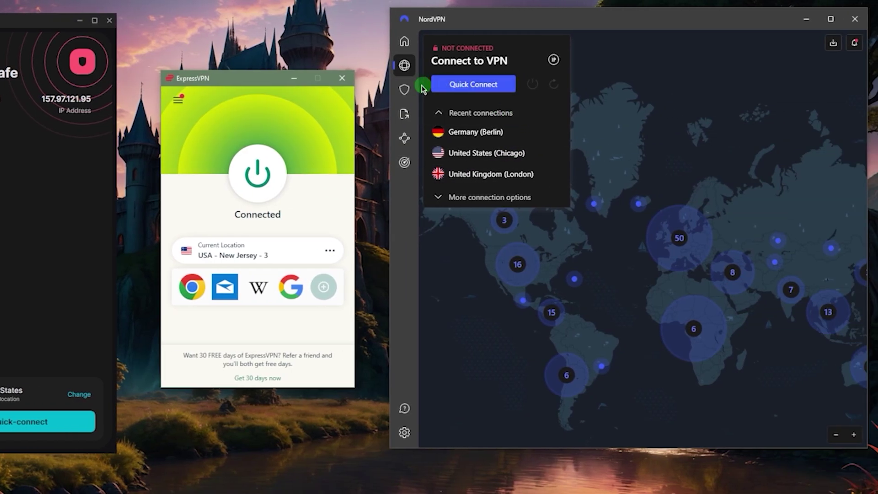
pyautogui.click(586, 89)
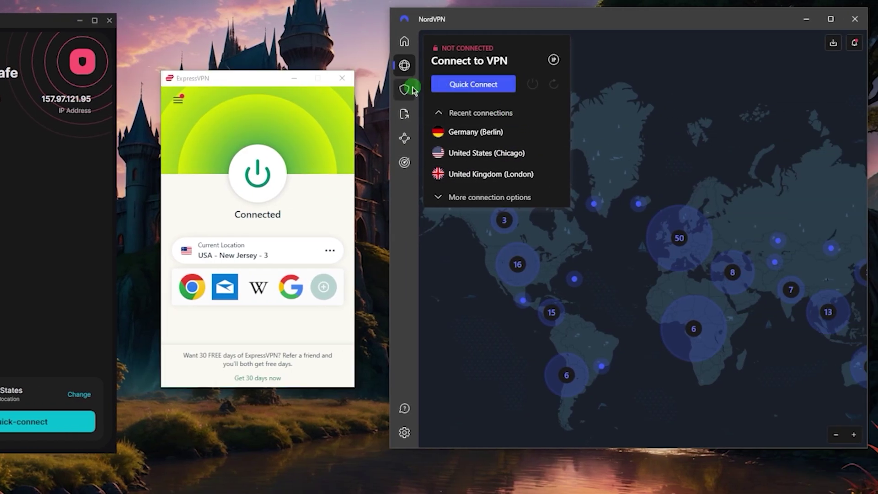
pyautogui.click(413, 89)
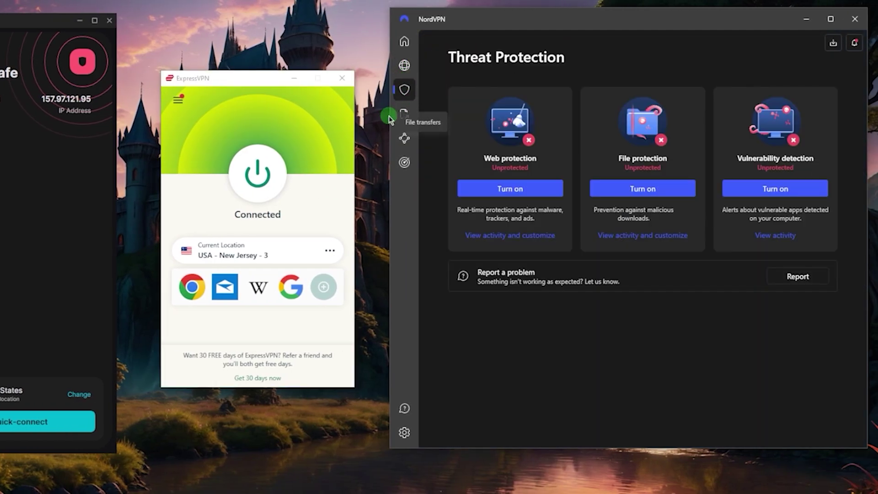
pyautogui.click(404, 114)
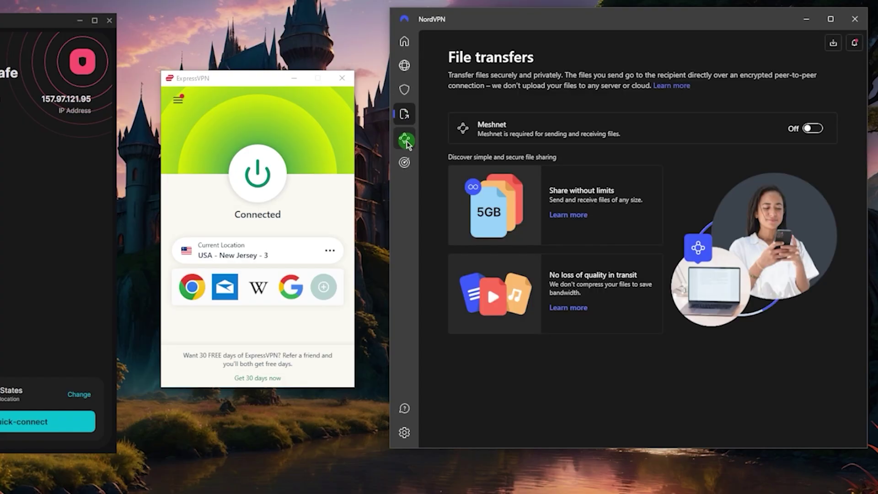
pyautogui.click(405, 139)
pyautogui.click(404, 162)
pyautogui.click(404, 65)
pyautogui.click(566, 111)
pyautogui.moveTo(680, 112); pyautogui.dragTo(682, 114)
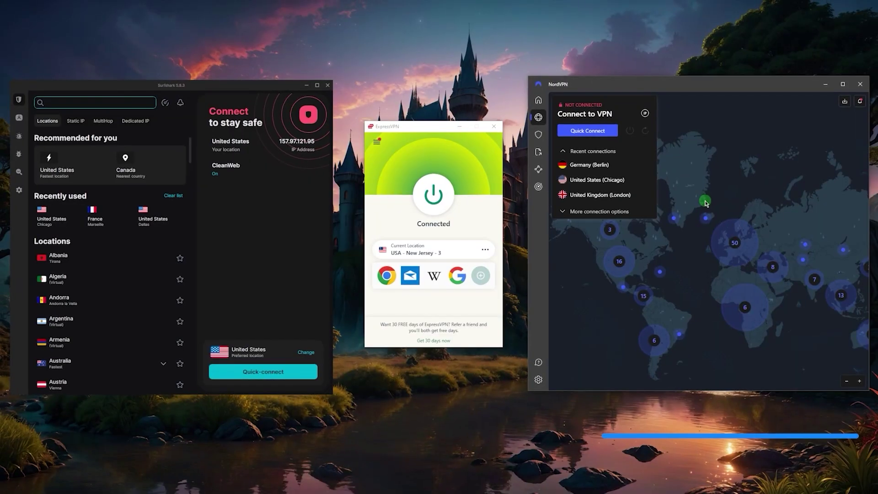
pyautogui.click(422, 152)
pyautogui.click(314, 202)
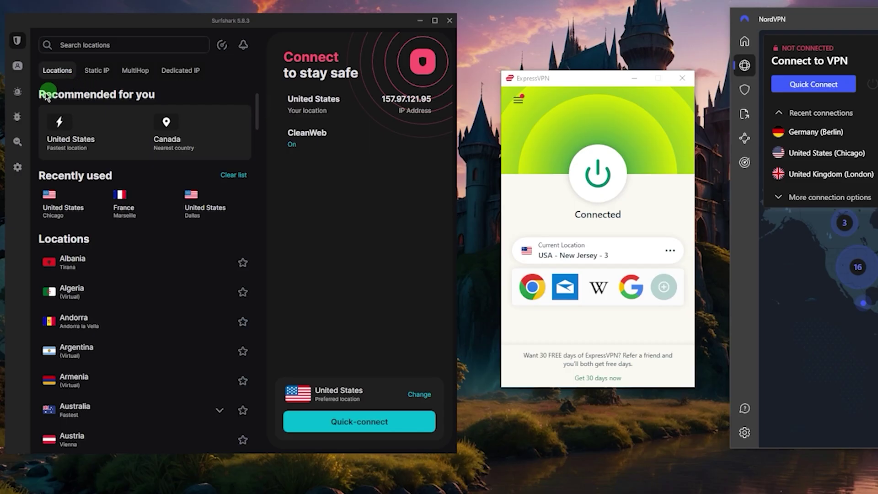
pyautogui.moveTo(24, 143)
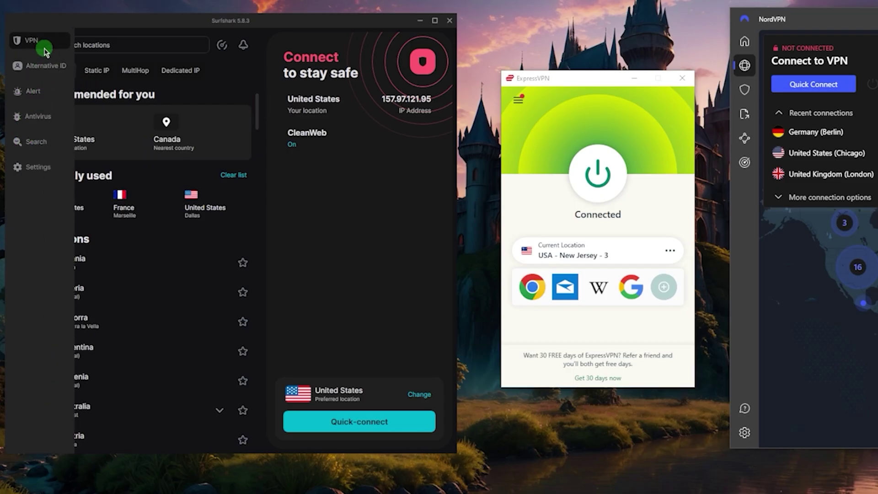
pyautogui.click(39, 118)
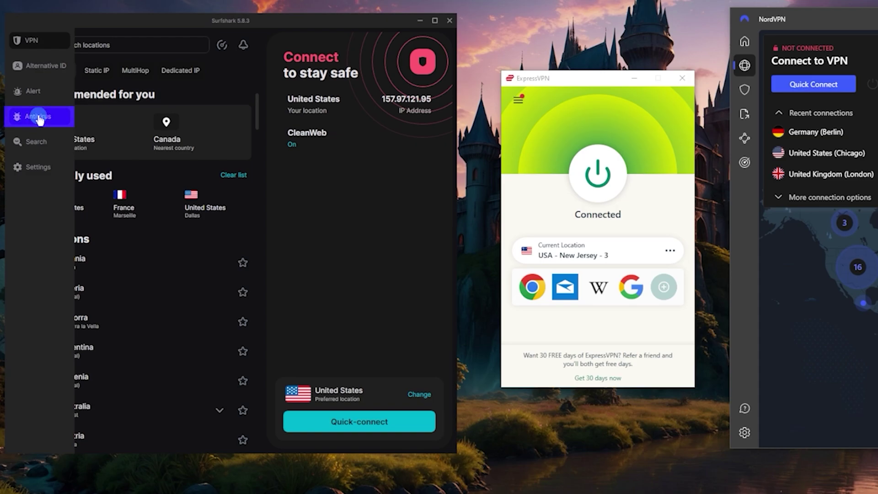